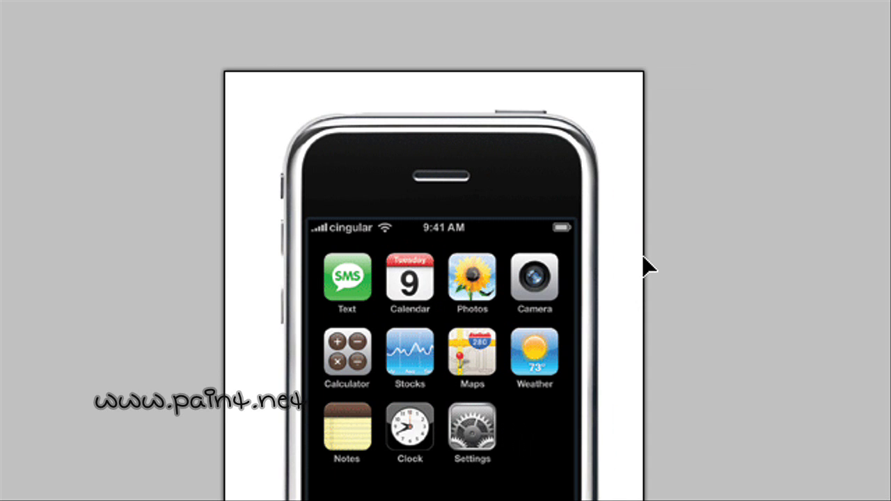
# Magic-wand the white background around the iPhone at 50% tolerance and delete it
pyautogui.scroll(-1, 638, 351)
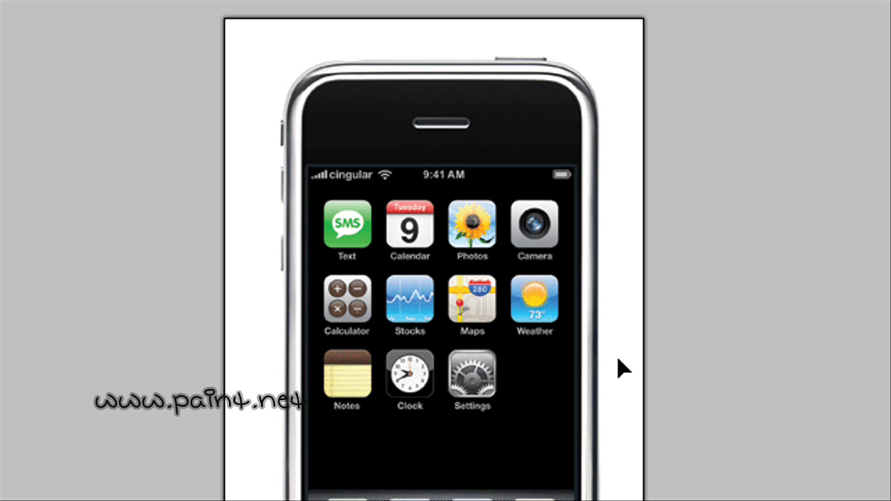
pyautogui.scroll(-3, 618, 360)
pyautogui.scroll(-1, 606, 342)
pyautogui.scroll(4, 606, 376)
pyautogui.scroll(-4, 627, 341)
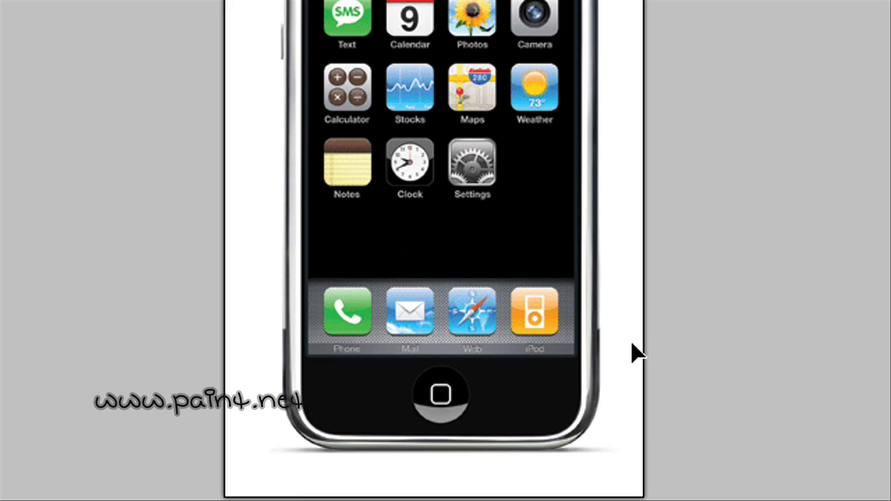
pyautogui.scroll(-1, 606, 352)
pyautogui.scroll(2, 565, 91)
pyautogui.scroll(4, 555, 162)
pyautogui.scroll(2, 555, 161)
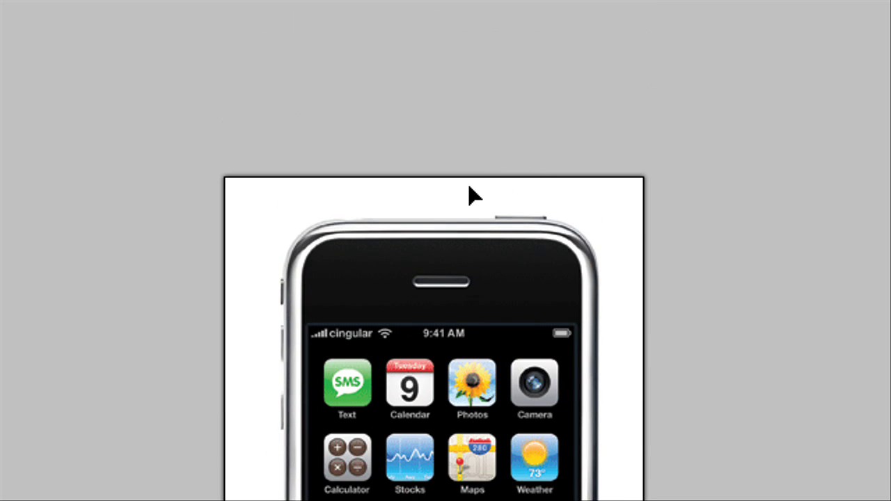
pyautogui.scroll(-4, 588, 332)
pyautogui.scroll(-1, 567, 333)
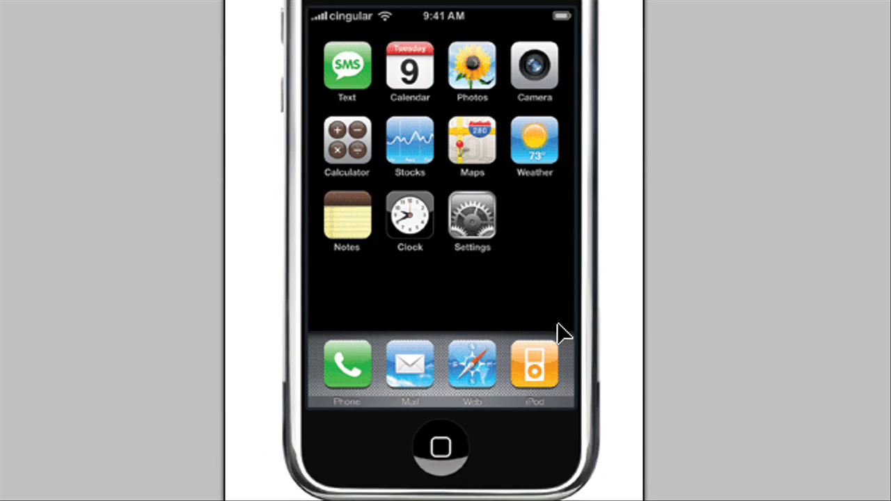
pyautogui.scroll(-2, 561, 334)
pyautogui.scroll(4, 513, 186)
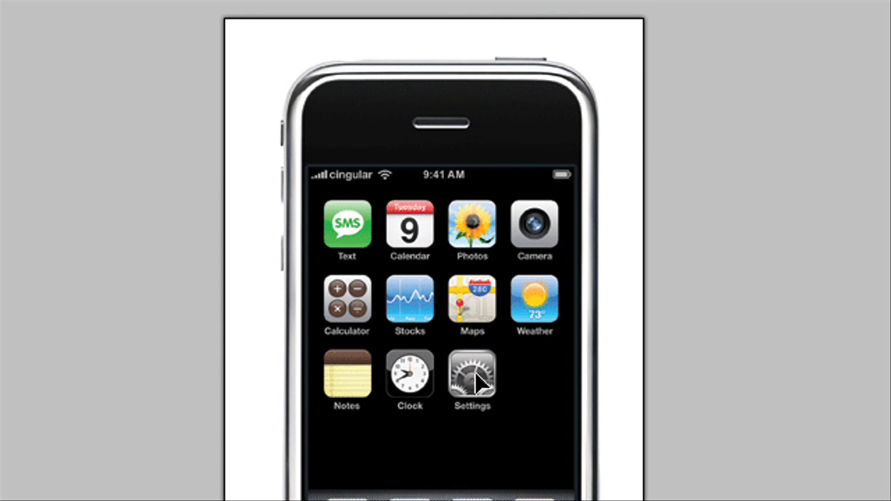
pyautogui.scroll(-1, 473, 376)
pyautogui.scroll(1, 483, 184)
pyautogui.scroll(-2, 445, 348)
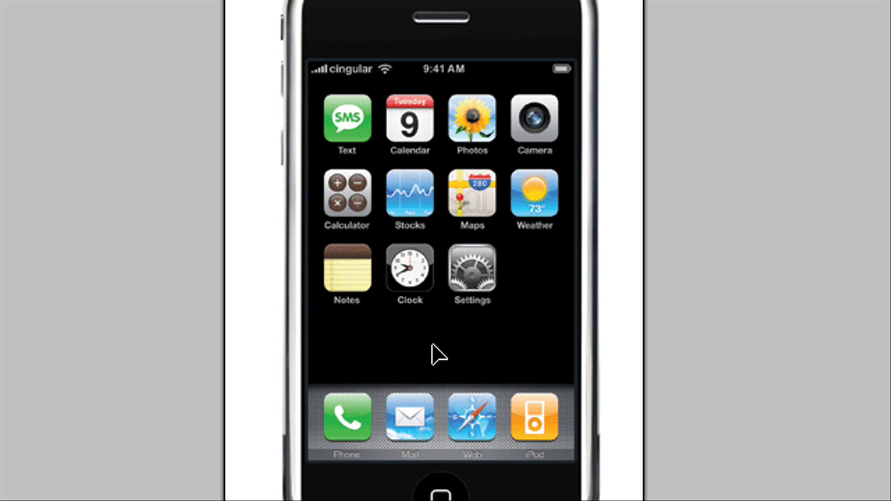
pyautogui.scroll(2, 431, 355)
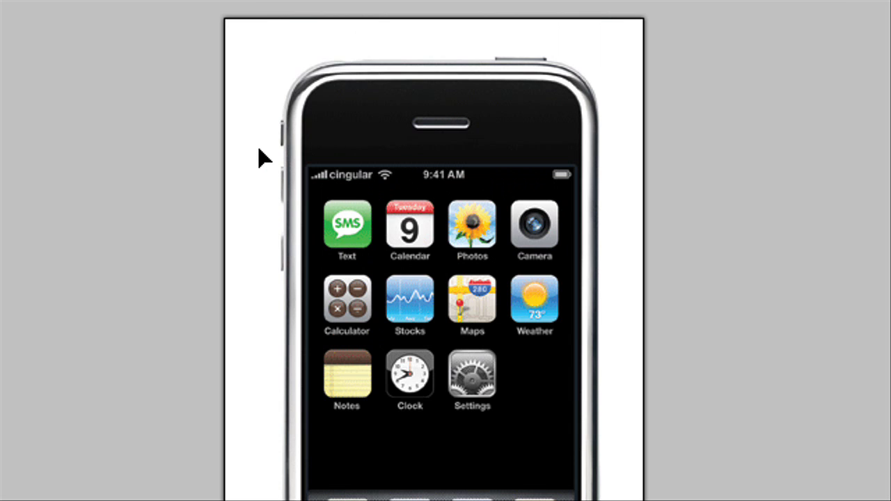
pyautogui.scroll(1, 271, 127)
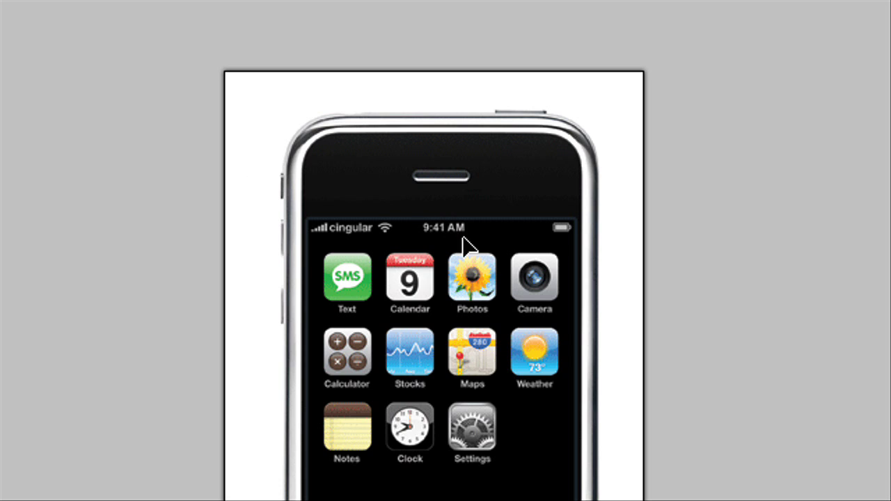
pyautogui.scroll(-1, 479, 341)
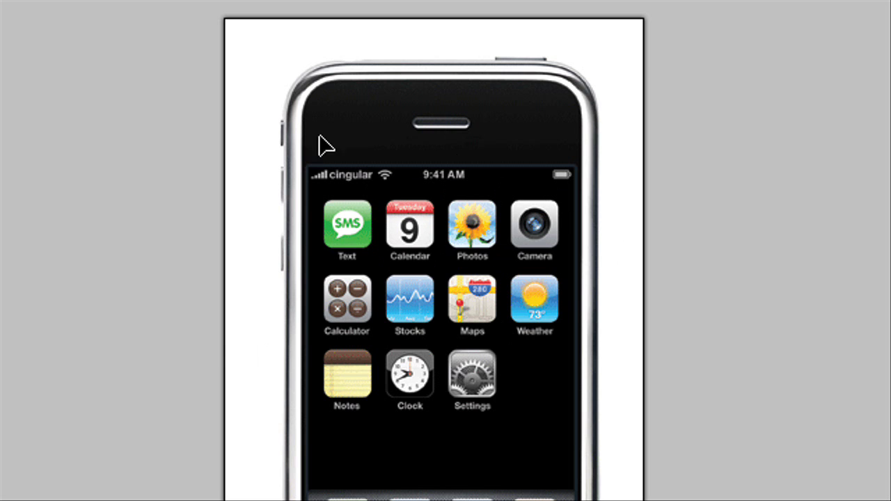
pyautogui.scroll(2, 299, 158)
pyautogui.scroll(-6, 306, 309)
pyautogui.scroll(8, 286, 162)
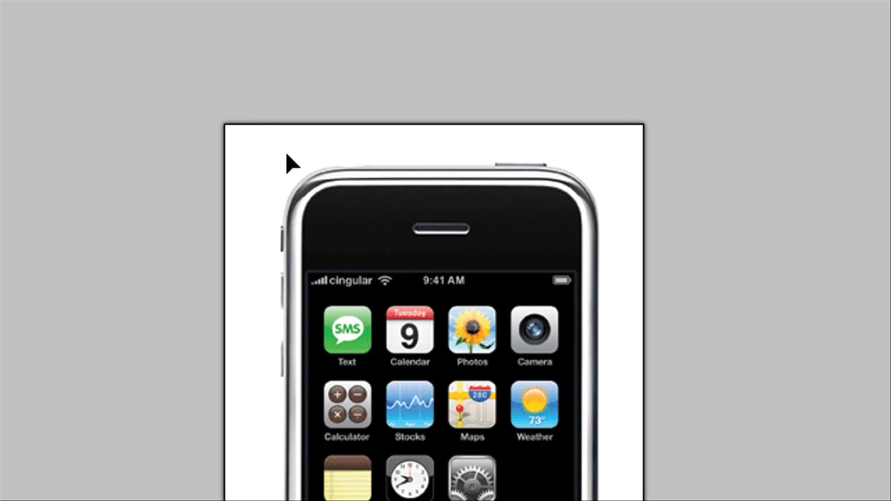
pyautogui.scroll(-3, 299, 382)
pyautogui.scroll(-6, 288, 344)
pyautogui.scroll(-3, 280, 376)
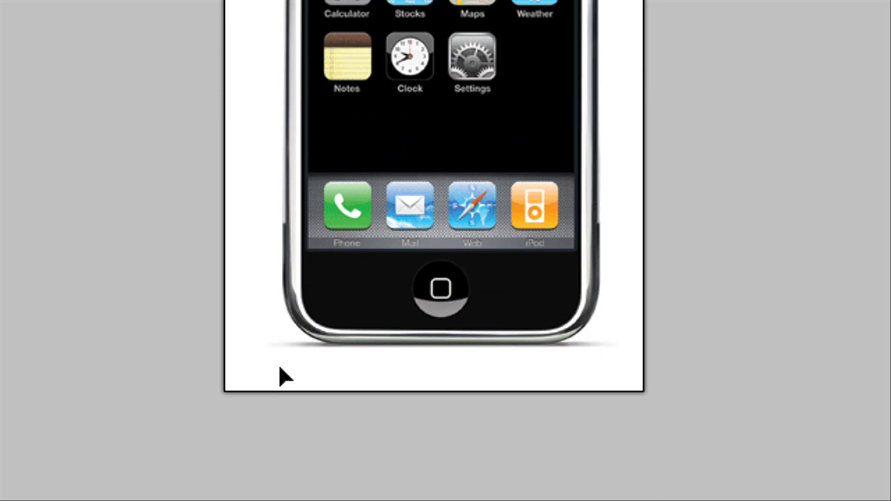
pyautogui.scroll(2, 603, 149)
pyautogui.scroll(9, 596, 135)
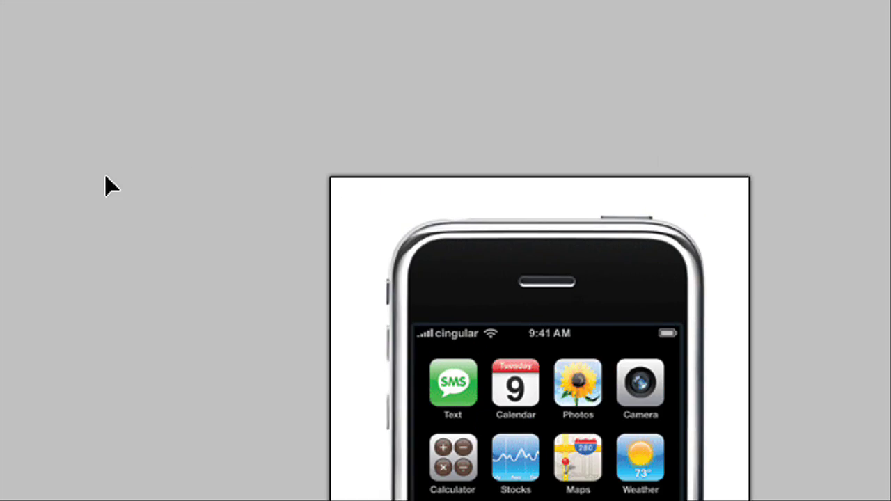
pyautogui.click(24, 168)
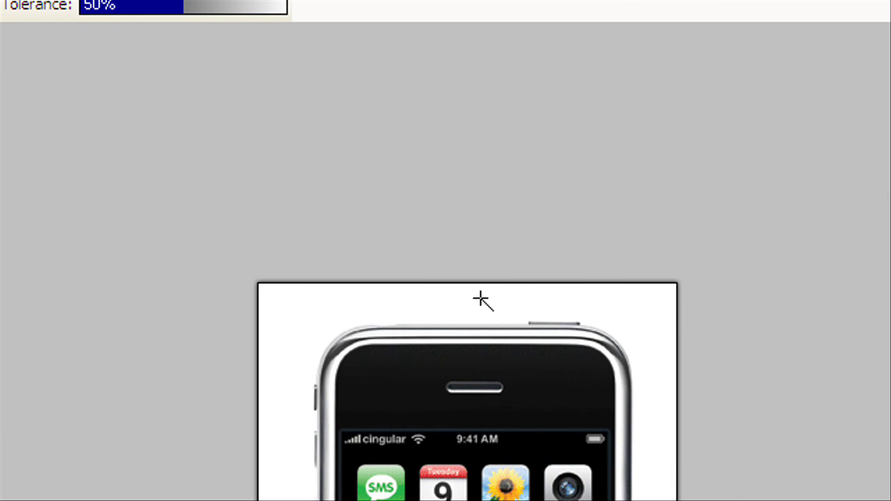
pyautogui.click(482, 299)
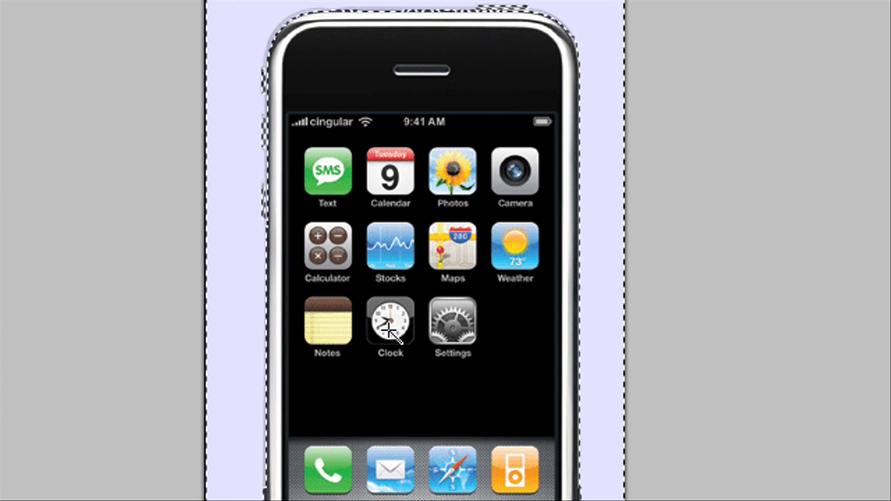
pyautogui.press('Delete')
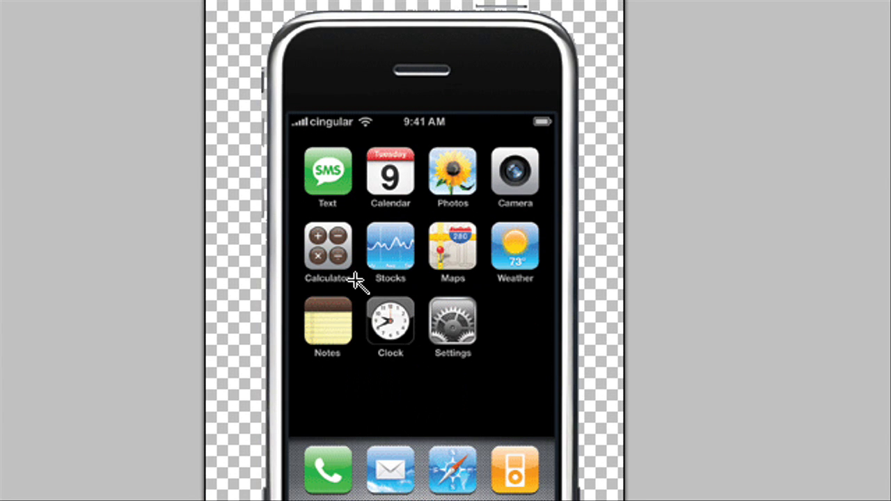
pyautogui.scroll(1, 284, 163)
pyautogui.scroll(1, 242, 169)
pyautogui.hscroll(-1, 227, 148)
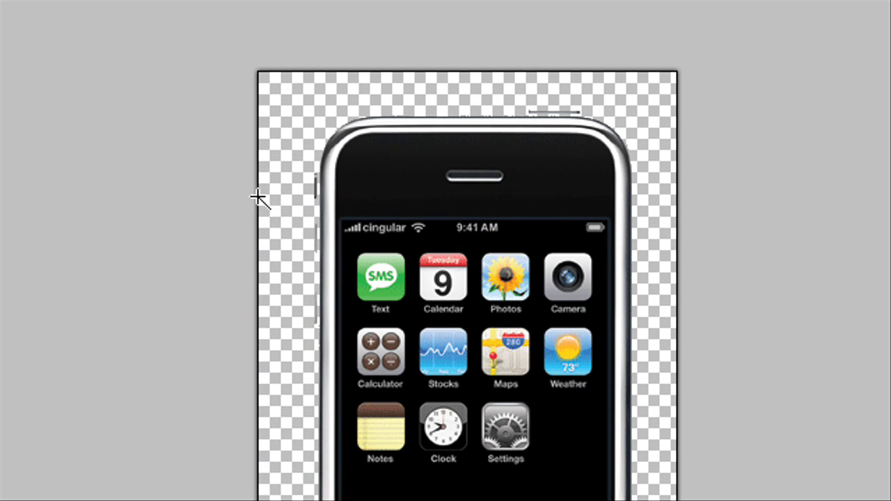
# Clear the leftover small selection with a Lasso Select click on the canvas
pyautogui.hscroll(-1, 136, 170)
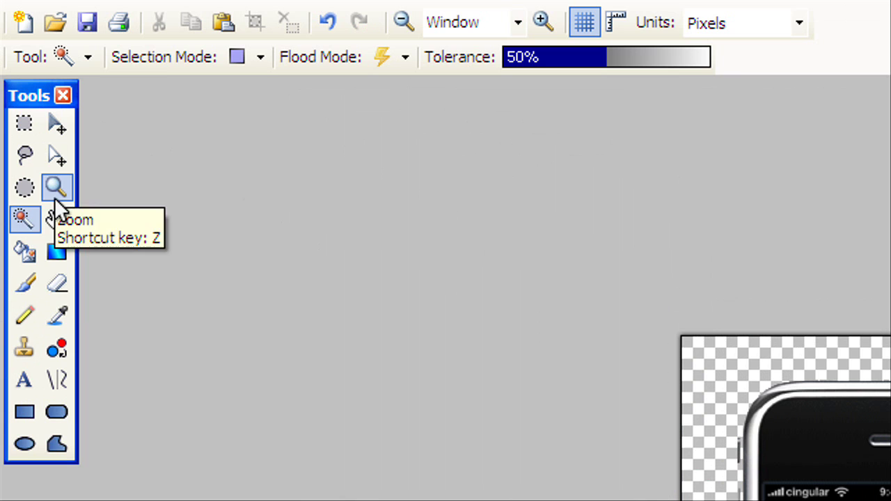
pyautogui.click(23, 156)
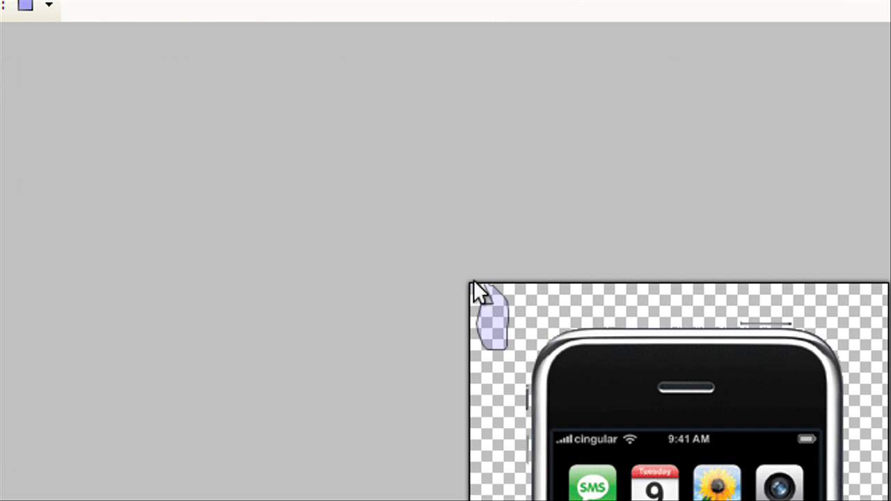
pyautogui.click(580, 292)
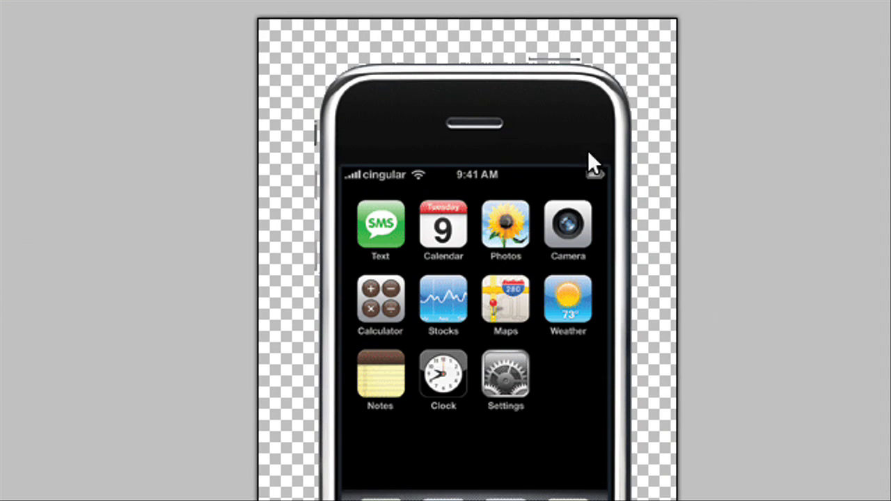
# Scroll over the transparent iPhone cut-out to inspect it top to bottom
pyautogui.scroll(2, 629, 174)
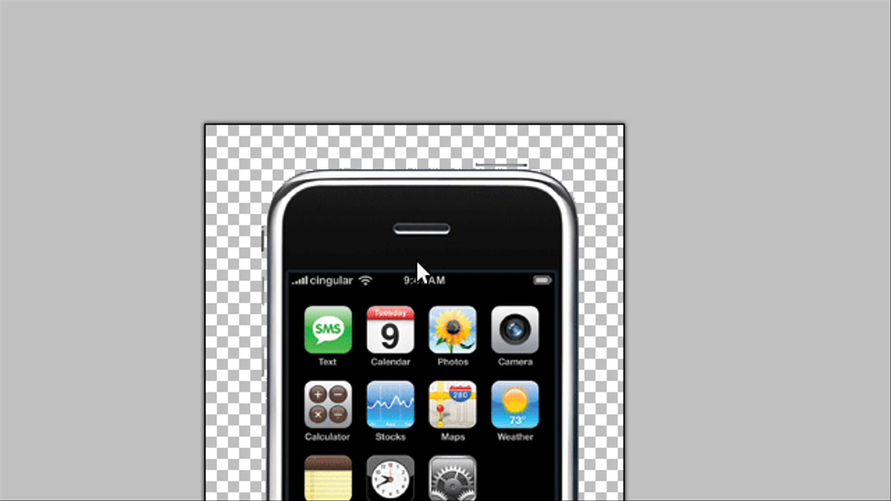
pyautogui.scroll(-4, 416, 260)
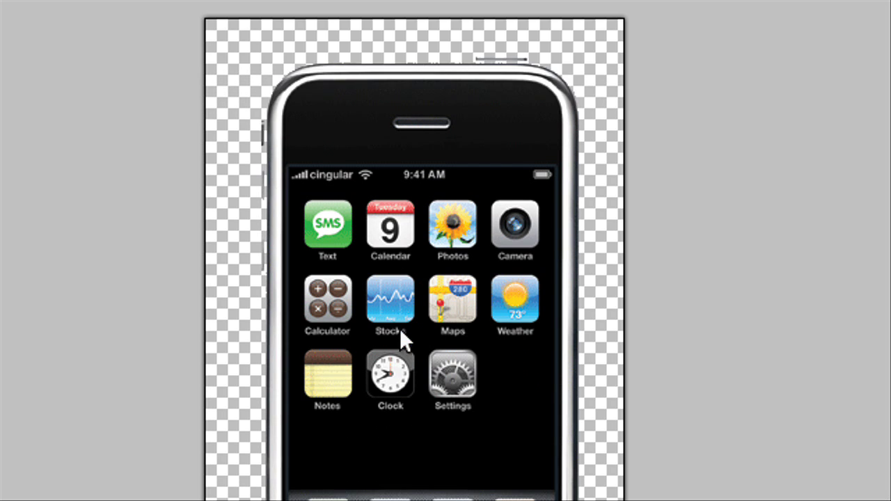
pyautogui.scroll(-4, 389, 366)
pyautogui.scroll(-4, 390, 368)
pyautogui.scroll(2, 390, 368)
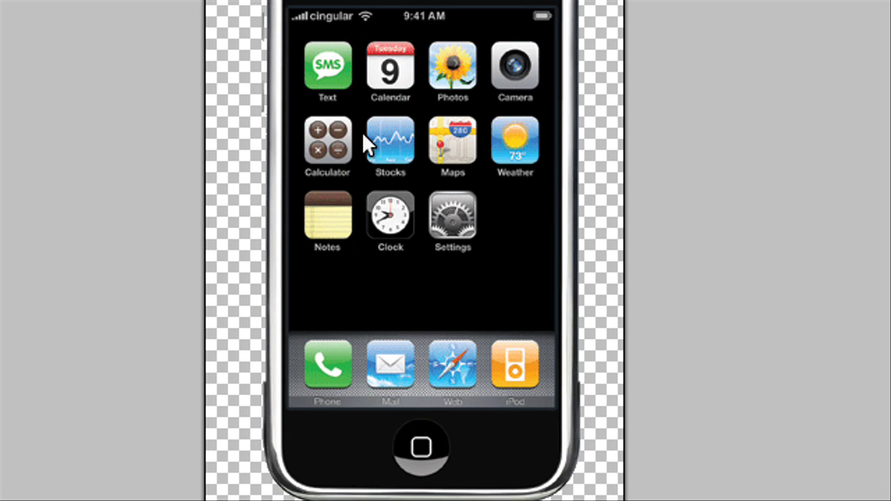
pyautogui.scroll(4, 355, 143)
pyautogui.scroll(2, 338, 157)
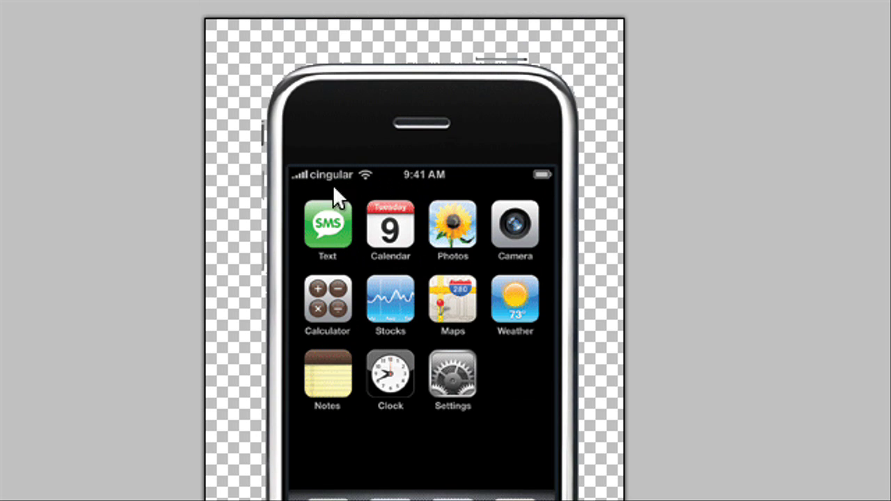
pyautogui.scroll(-4, 342, 370)
pyautogui.scroll(-6, 375, 325)
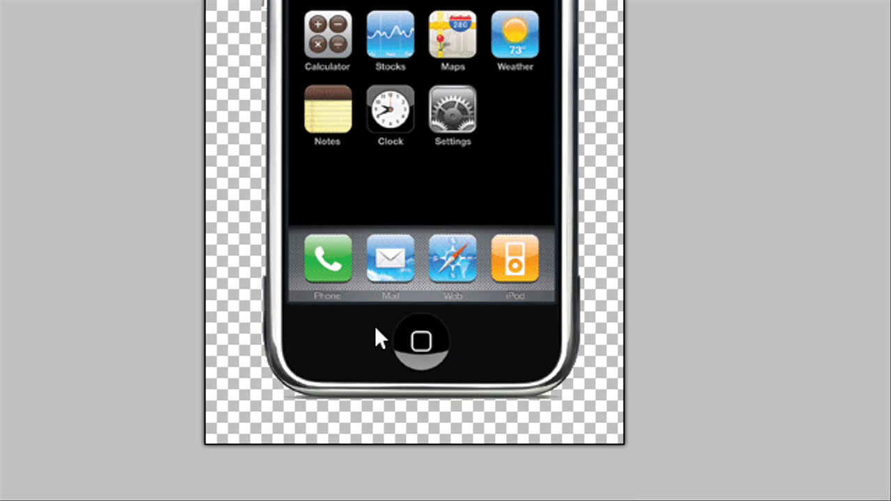
pyautogui.scroll(6, 391, 155)
pyautogui.scroll(3, 381, 177)
pyautogui.hscroll(-1, 274, 193)
pyautogui.scroll(1, 292, 181)
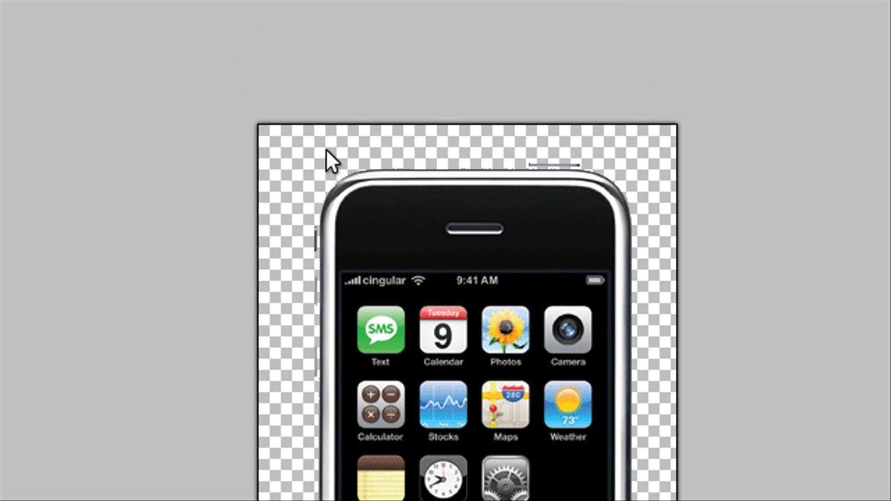
pyautogui.scroll(1, 417, 167)
pyautogui.hscroll(1, 661, 336)
pyautogui.scroll(-3, 598, 278)
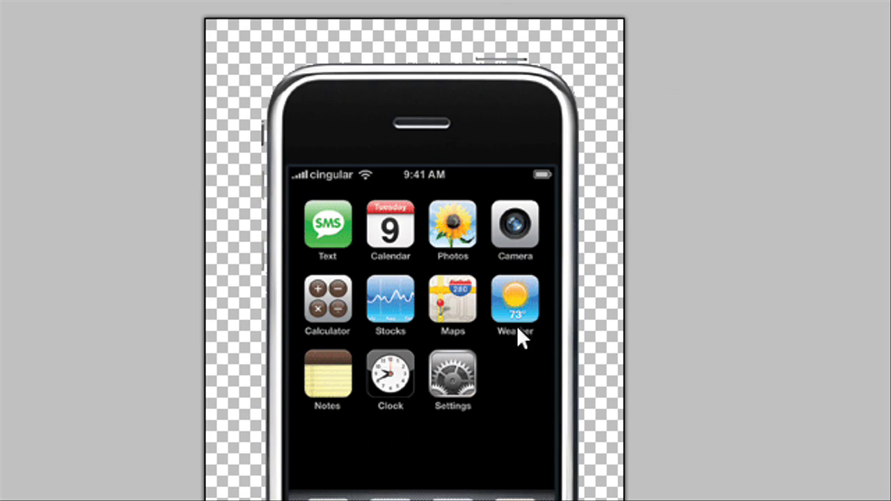
pyautogui.scroll(-5, 487, 328)
pyautogui.scroll(5, 417, 250)
pyautogui.scroll(1, 368, 181)
pyautogui.hscroll(-1, 299, 191)
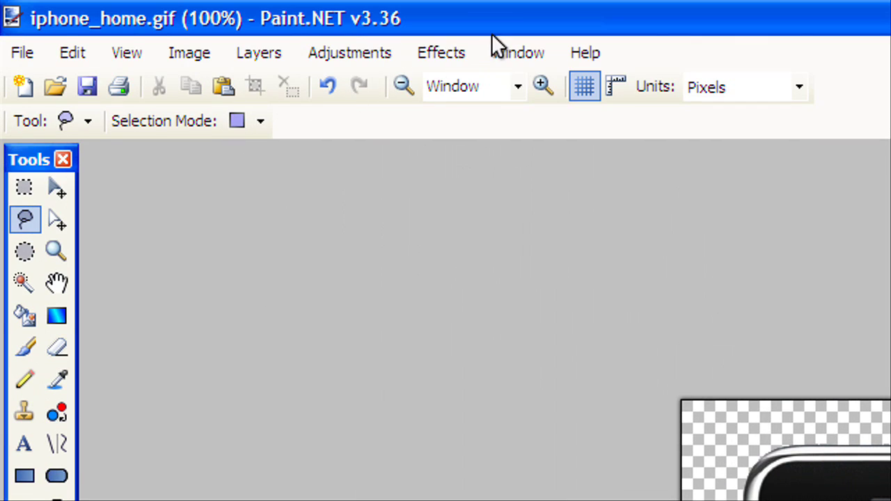
# Apply a Glow effect with radius 20, brightness -100 and contrast -79 to the phone
pyautogui.click(462, 54)
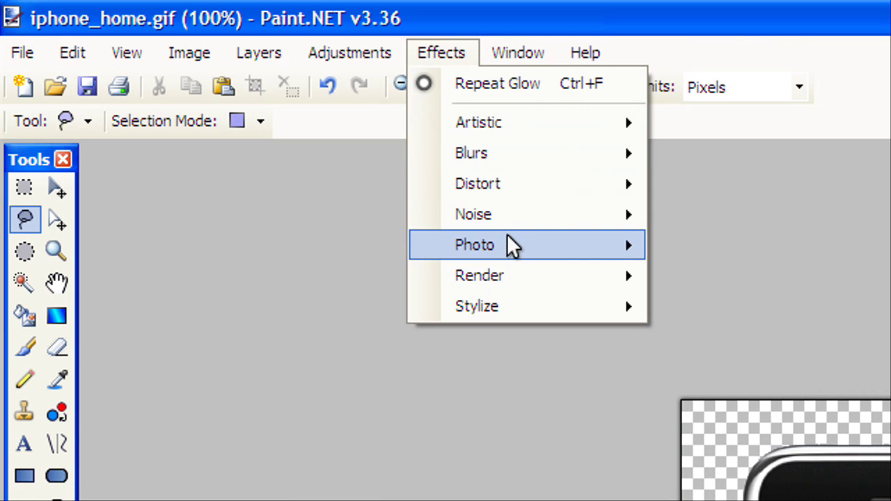
pyautogui.moveTo(487, 245)
pyautogui.click(662, 247)
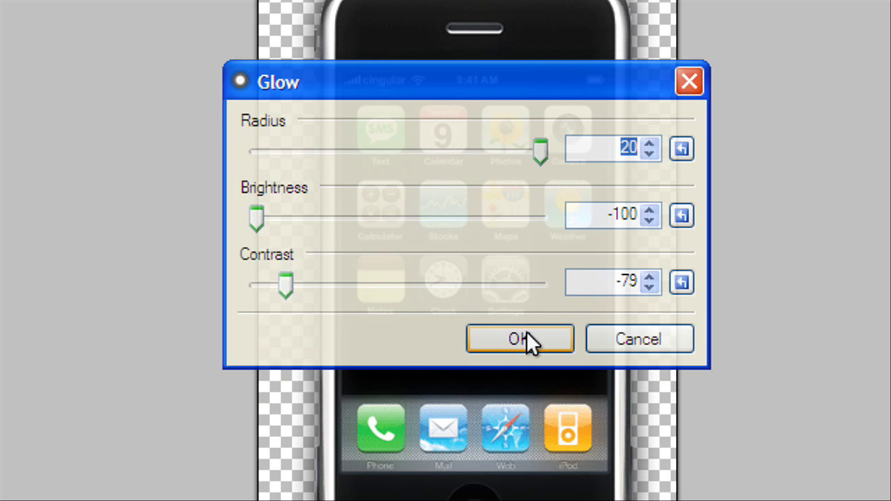
pyautogui.click(527, 333)
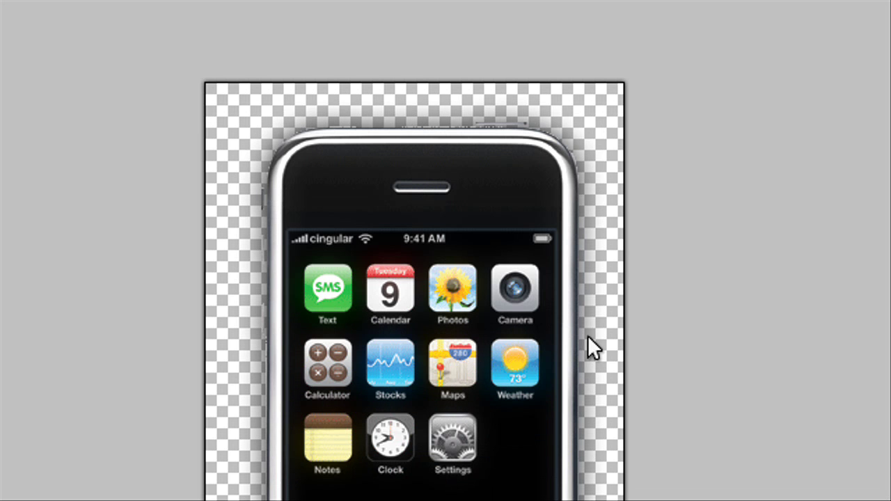
# Select the whole shadowed image, create a new document, and add a blank layer
pyautogui.hotkey('ctrl', 'a')
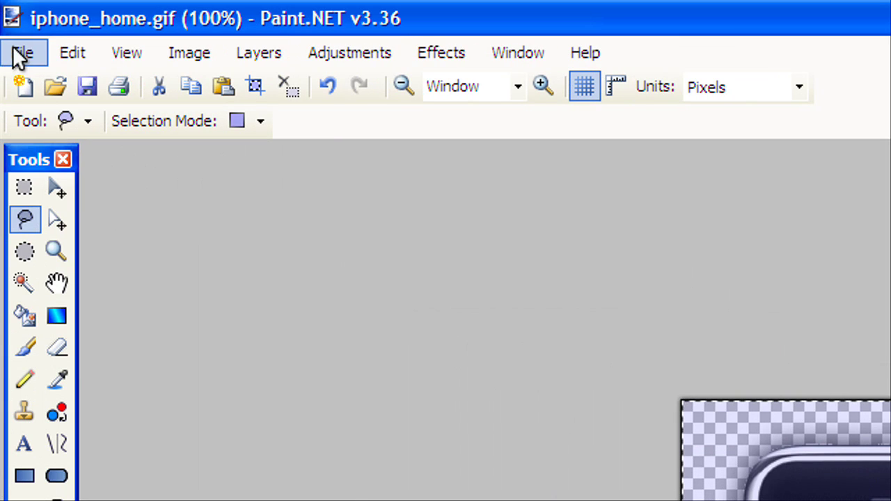
pyautogui.click(18, 54)
pyautogui.click(39, 80)
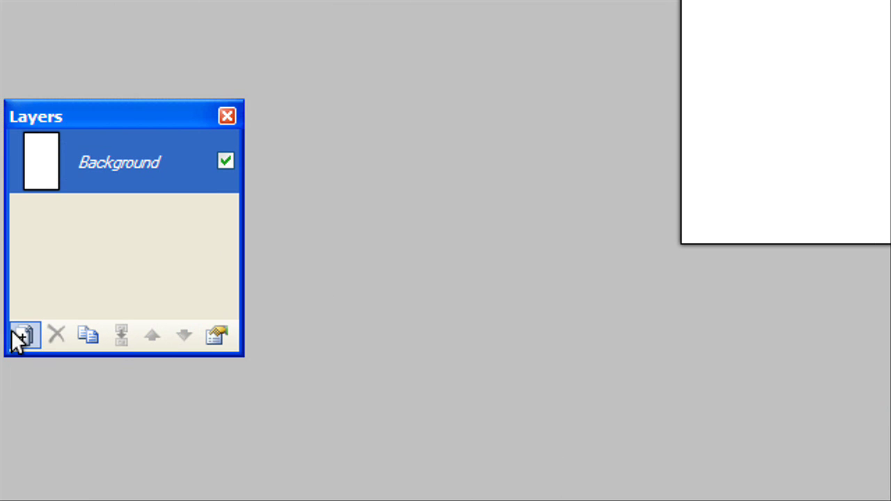
pyautogui.click(21, 337)
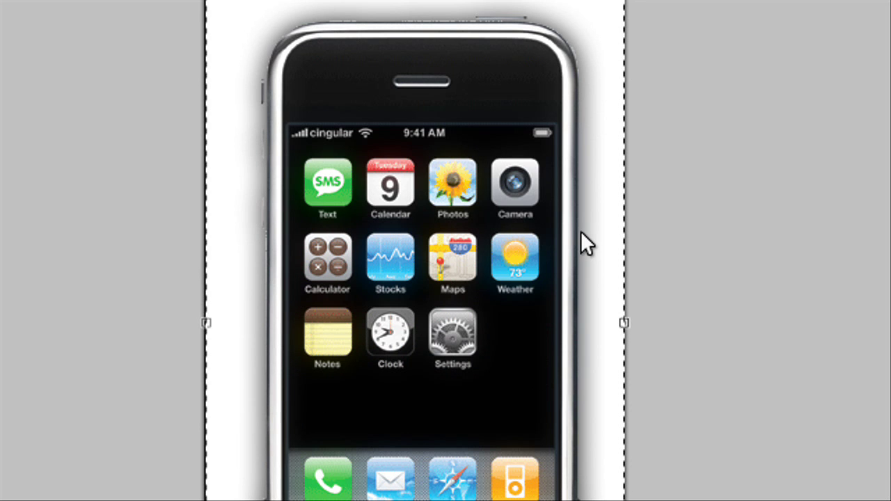
pyautogui.scroll(2, 508, 160)
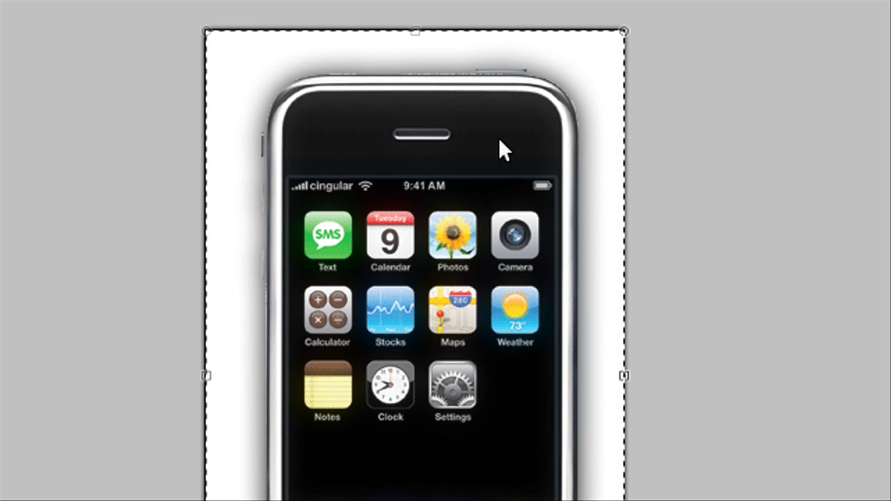